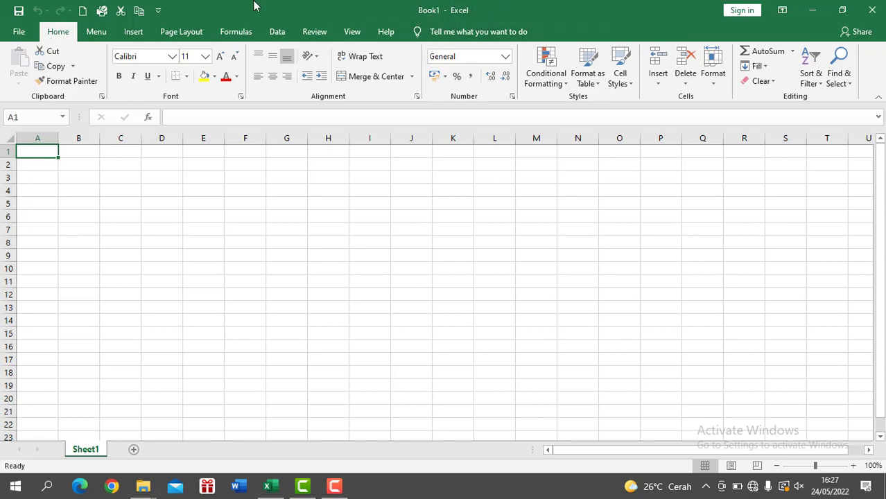
Remove the Copy command from the Quick Access Toolbar
{"action": "right_click", "coordinate": [139, 11]}
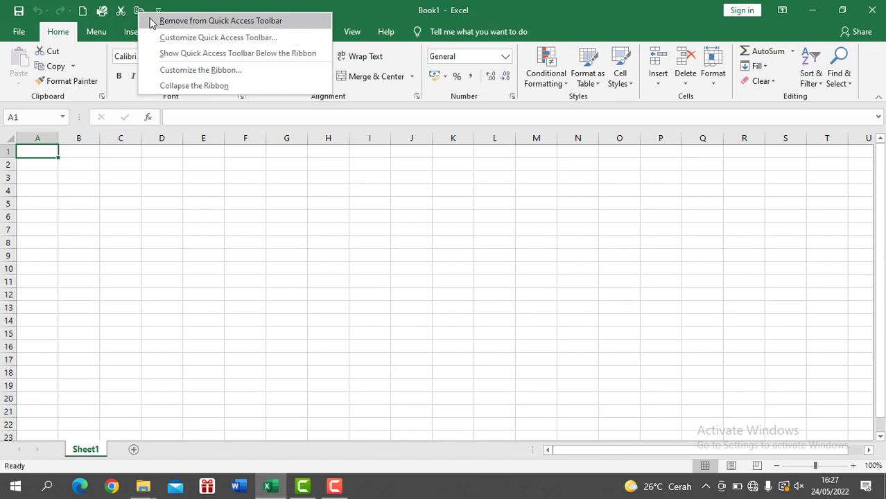
{"action": "left_click", "coordinate": [153, 22]}
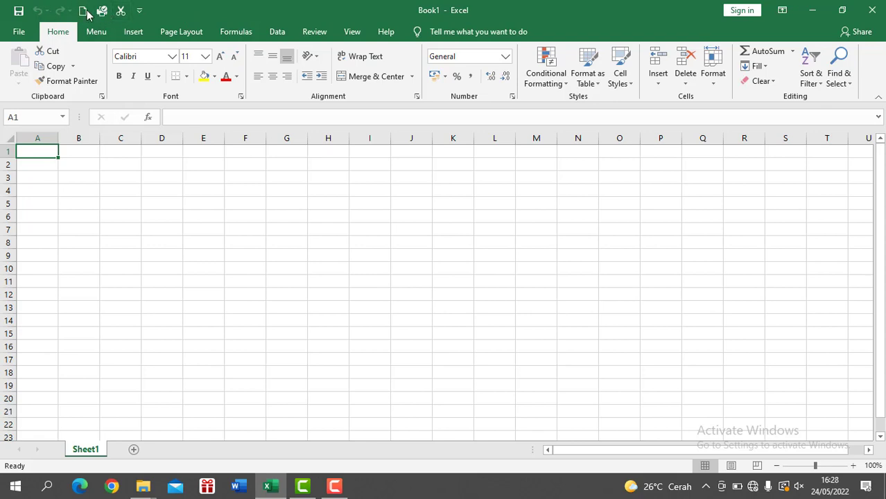
{"action": "left_click", "coordinate": [30, 30]}
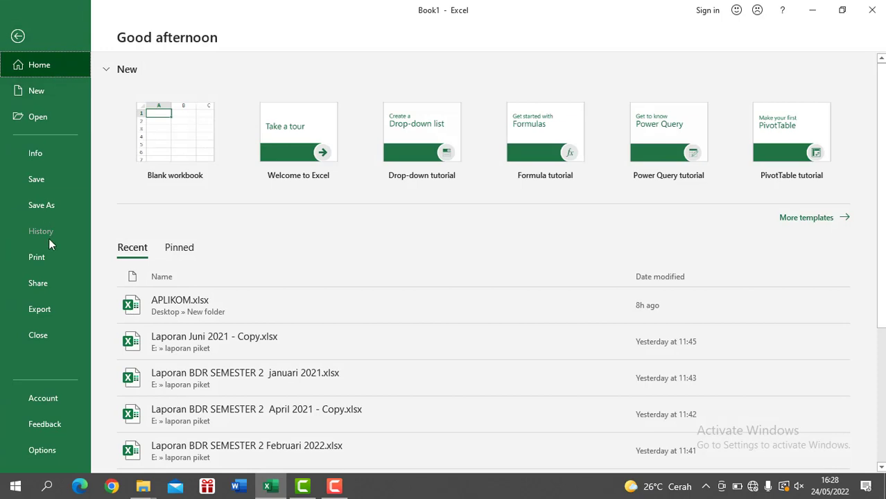
{"action": "left_click", "coordinate": [18, 38]}
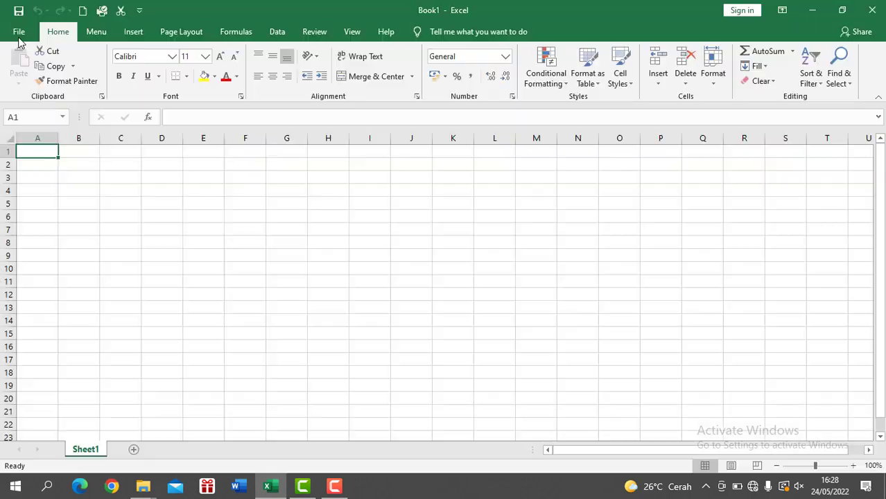
Add the Copy command from Popular Commands to the Quick Access Toolbar for all documents
{"action": "left_click", "coordinate": [141, 11]}
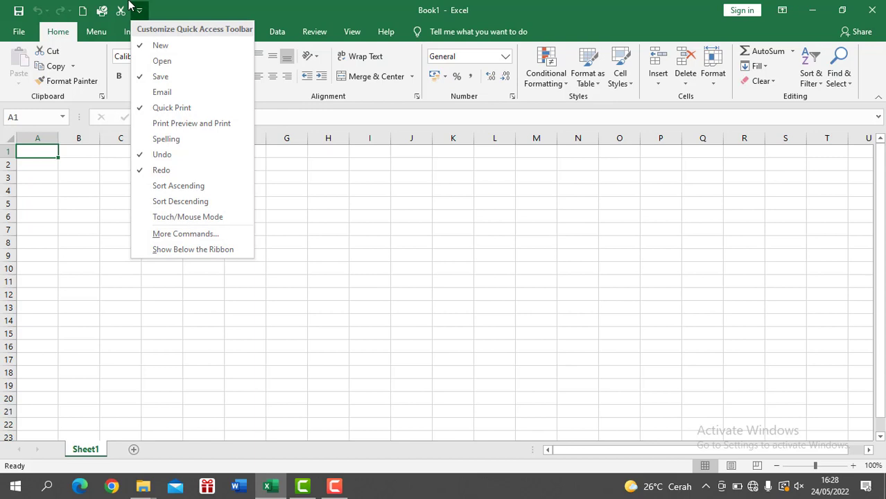
{"action": "left_click", "coordinate": [196, 237]}
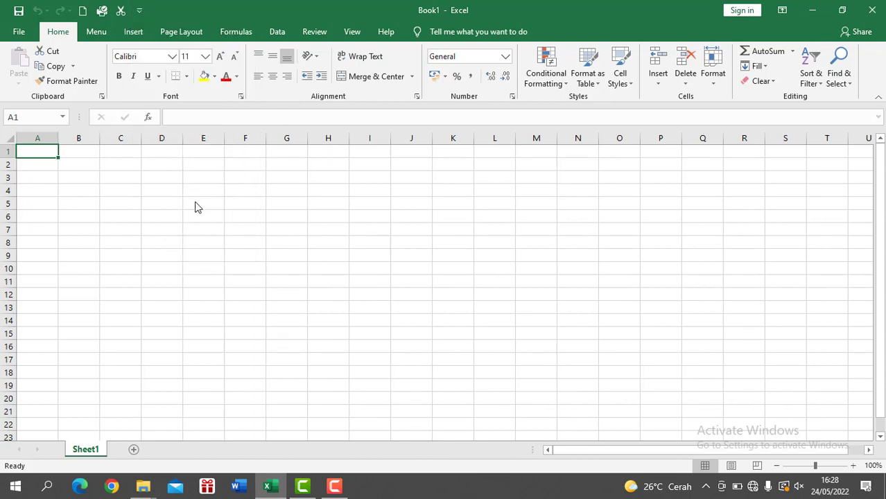
{"action": "left_click", "coordinate": [349, 187]}
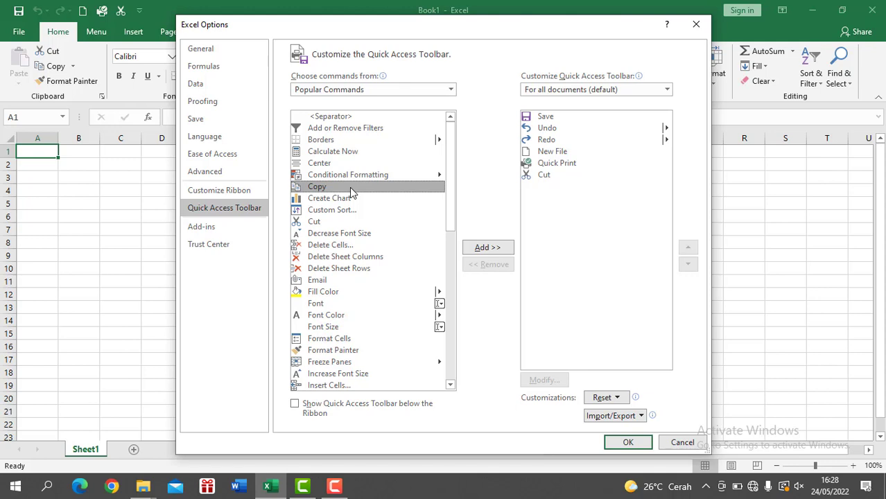
{"action": "left_click", "coordinate": [487, 249]}
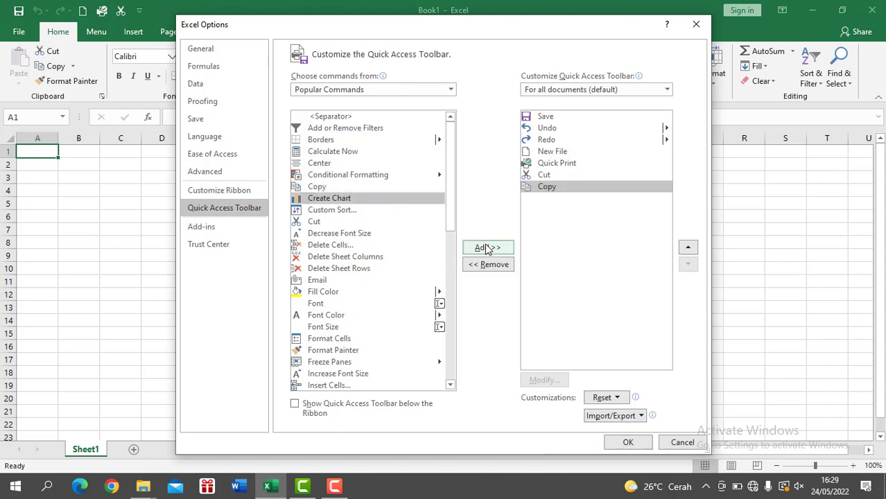
{"action": "left_click", "coordinate": [628, 444]}
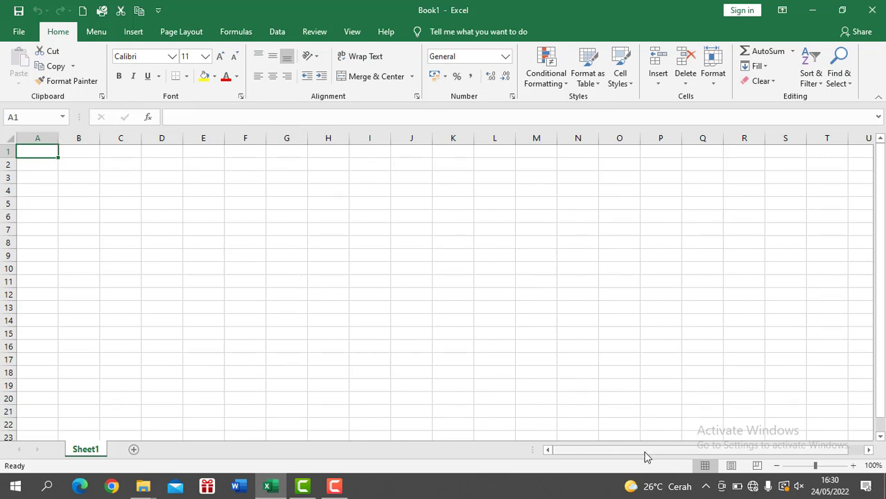
{"action": "left_click_drag", "start_coordinate": [643, 451], "coordinate": [723, 451]}
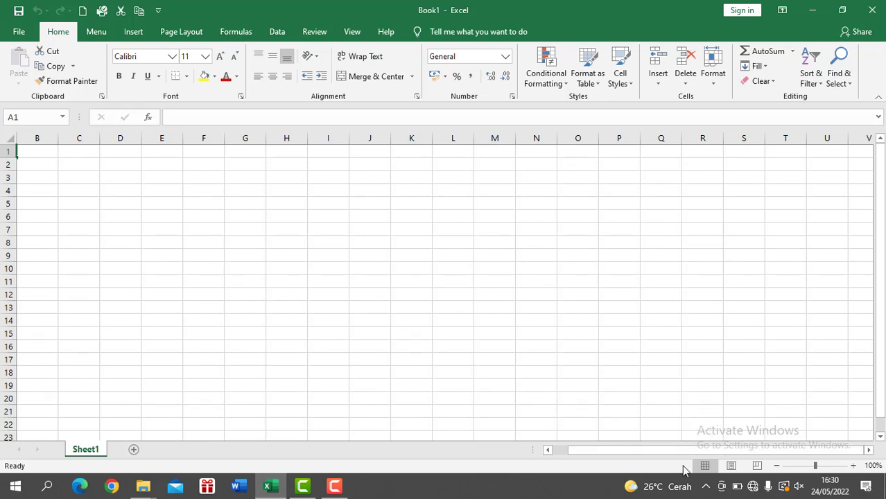
{"action": "left_click_drag", "start_coordinate": [680, 452], "coordinate": [640, 458]}
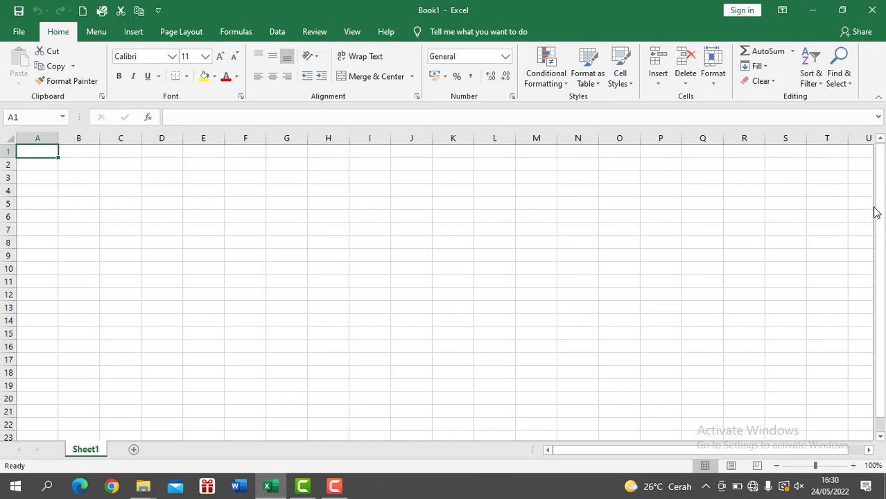
{"action": "mouse_move", "coordinate": [880, 203]}
{"action": "left_mouse_down"}
{"action": "mouse_move", "coordinate": [883, 320]}
{"action": "mouse_move", "coordinate": [880, 203]}
{"action": "left_mouse_up"}
Create a new blank workbook
{"action": "left_click", "coordinate": [19, 32]}
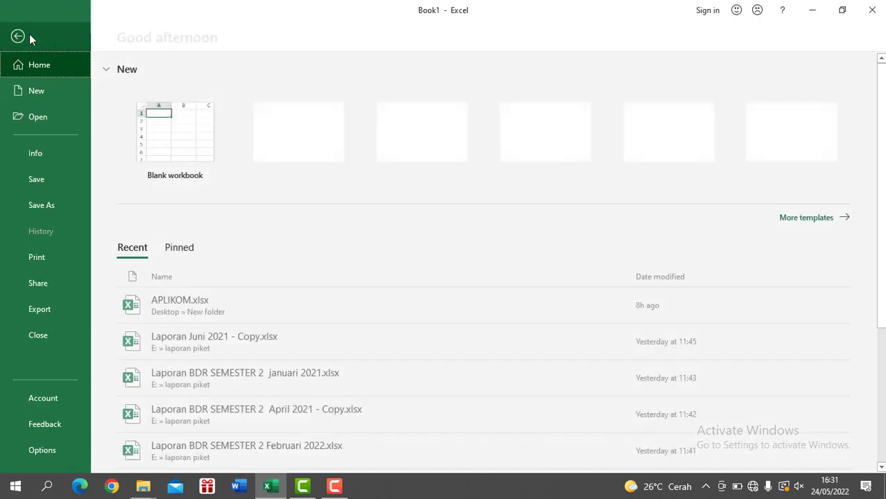
{"action": "left_click", "coordinate": [195, 125]}
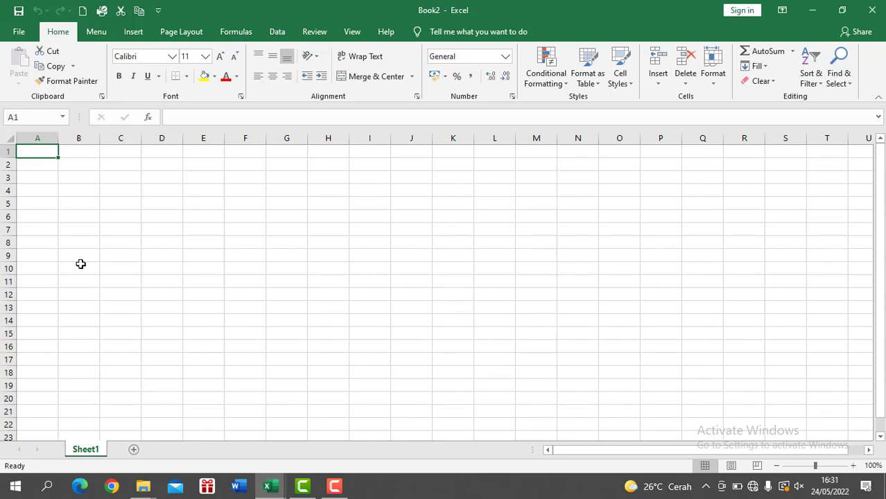
Add a second worksheet to the workbook and open its name for editing
{"action": "left_click", "coordinate": [133, 450]}
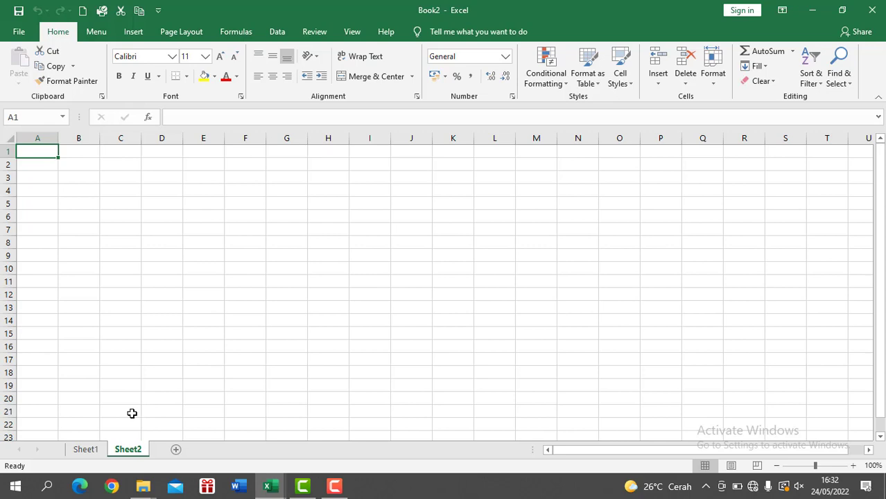
{"action": "double_click", "coordinate": [136, 449]}
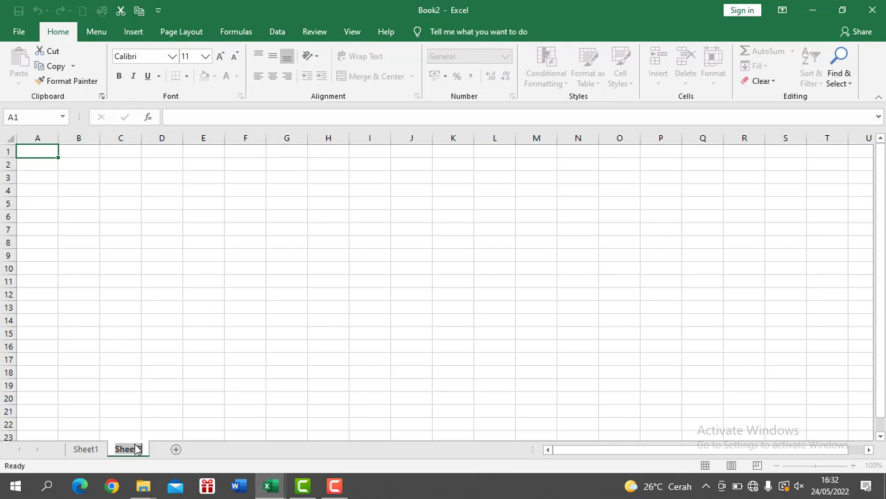
{"action": "type", "text": "APLIKO"}
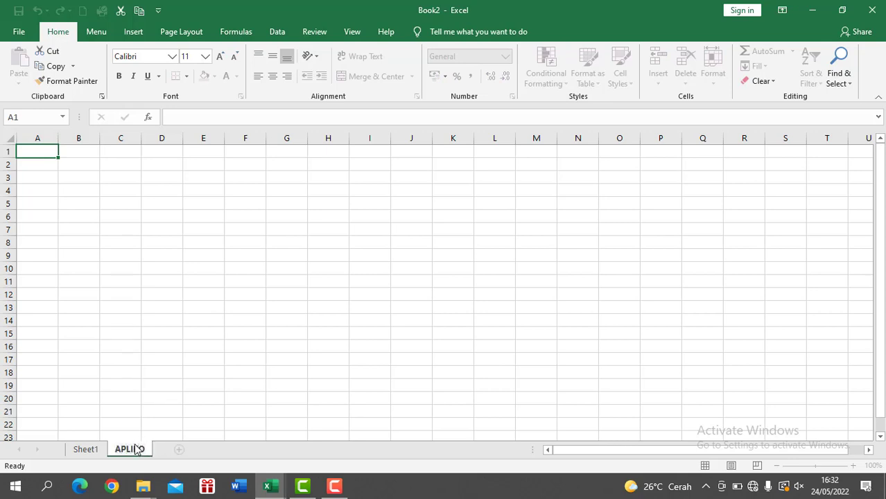
{"action": "type", "text": "M"}
{"action": "key", "text": "BackSpace"}
{"action": "key", "text": "BackSpace"}
{"action": "key", "text": "BackSpace"}
{"action": "key", "text": "BackSpace"}
{"action": "key", "text": "BackSpace"}
{"action": "key", "text": "BackSpace"}
{"action": "key", "text": "BackSpace"}
Name the new worksheet KEWIRAUSAHAAN
{"action": "type", "text": "K"}
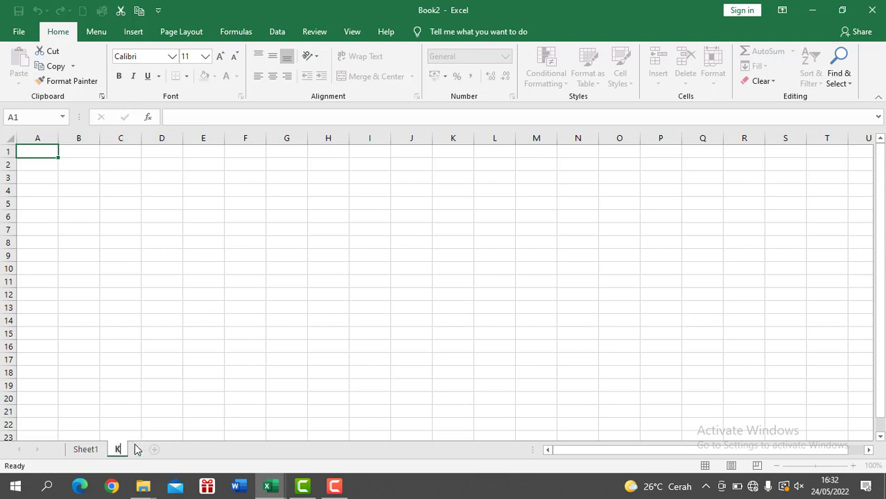
{"action": "type", "text": "EWIRAUSAHAAN"}
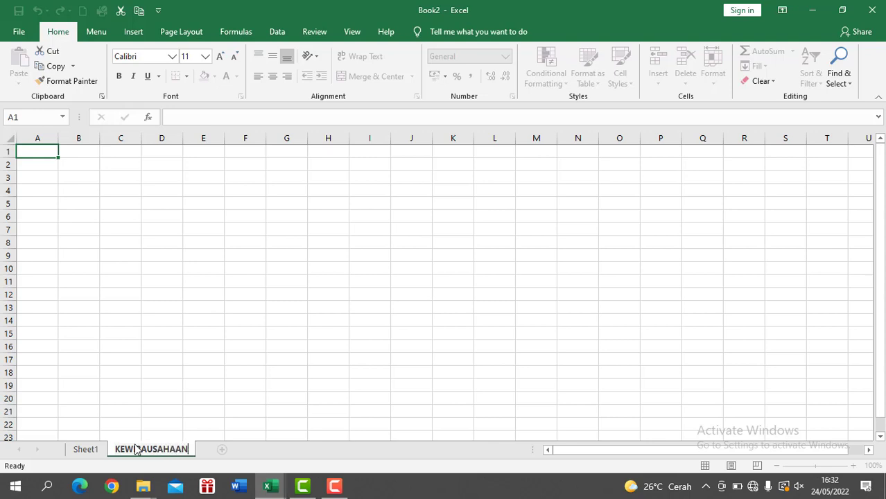
{"action": "key", "text": "Return"}
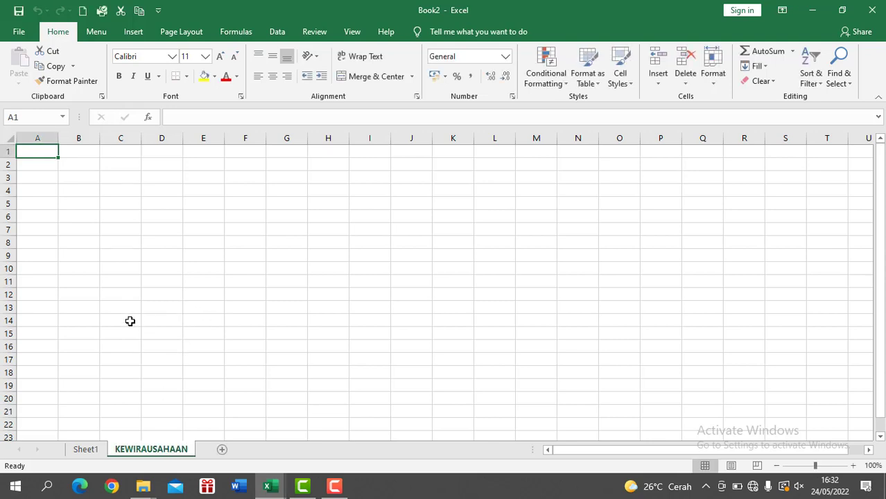
Delete the worksheet Sheet1 from the workbook
{"action": "right_click", "coordinate": [89, 450]}
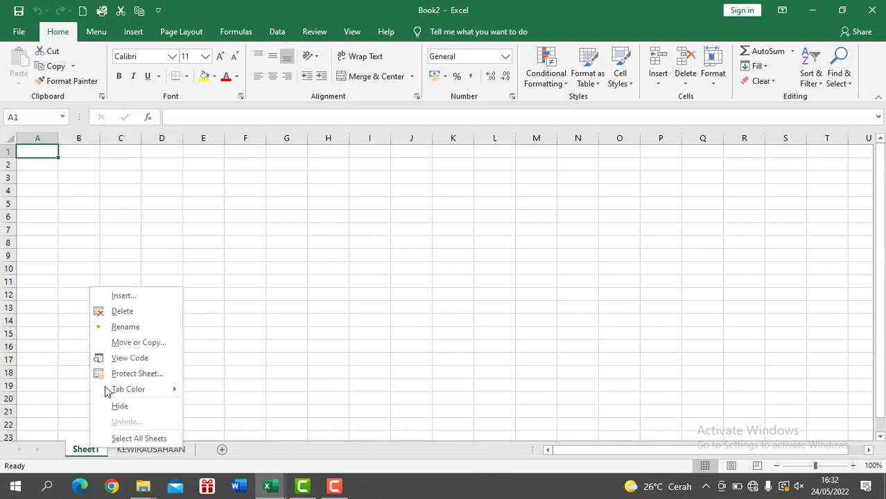
{"action": "left_click", "coordinate": [121, 312]}
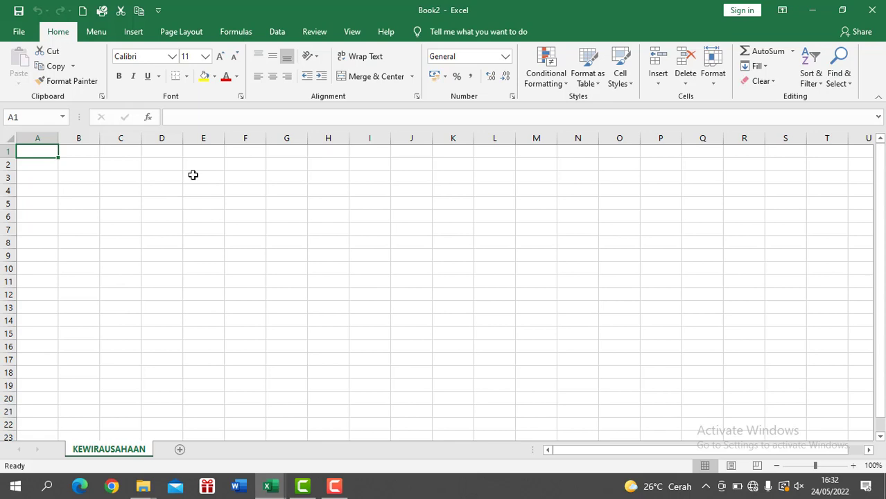
Enter the table title DAFTAR BELANJA BULANAN in cell C3
{"action": "left_click", "coordinate": [134, 179]}
{"action": "type", "text": "DAFTAR BELL"}
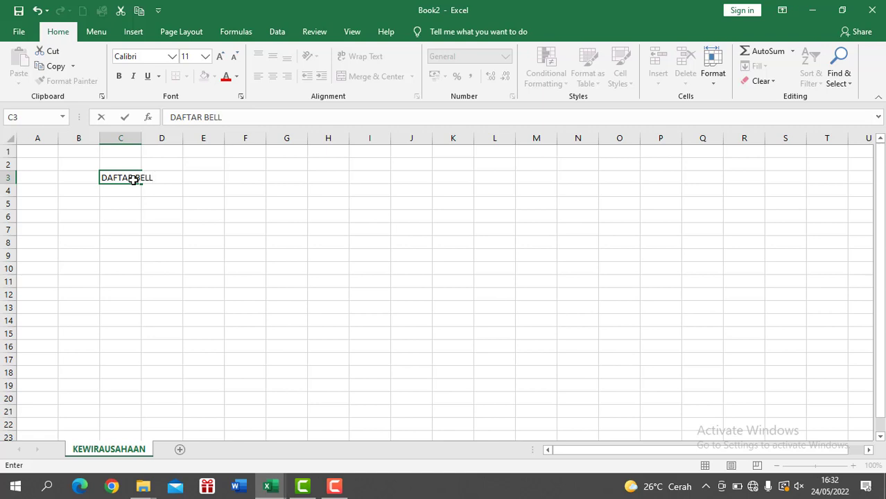
{"action": "key", "text": "BackSpace"}
{"action": "type", "text": "ANJA BULANAN"}
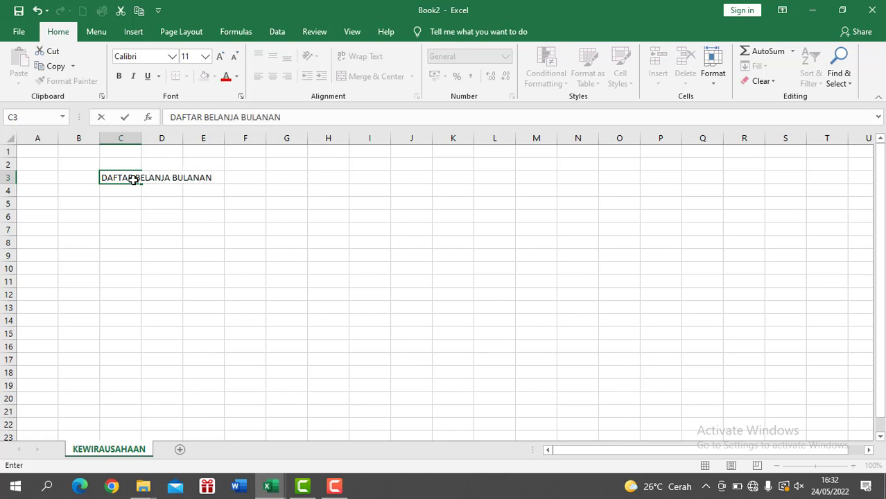
{"action": "key", "text": "Return"}
Enter the column headings BARANG, UNIT, HARGA SATUAN and JUMLAH in cells C4 to F4
{"action": "type", "text": "BARANG"}
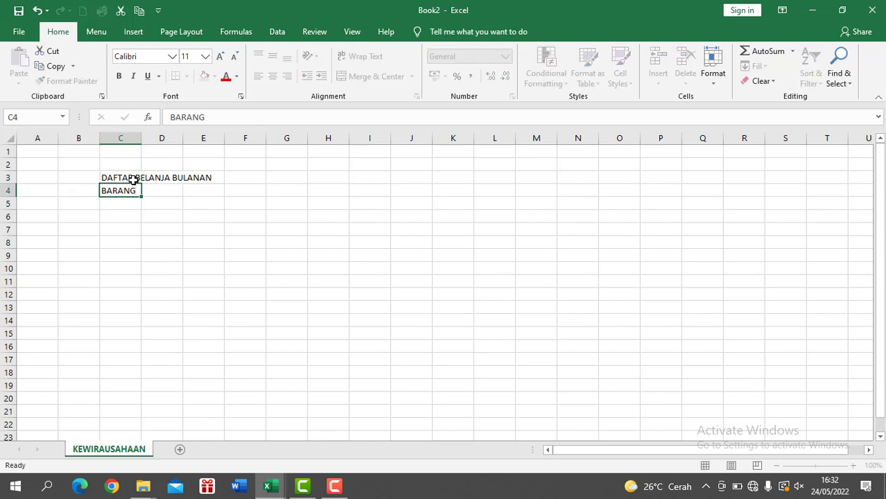
{"action": "key", "text": "Tab"}
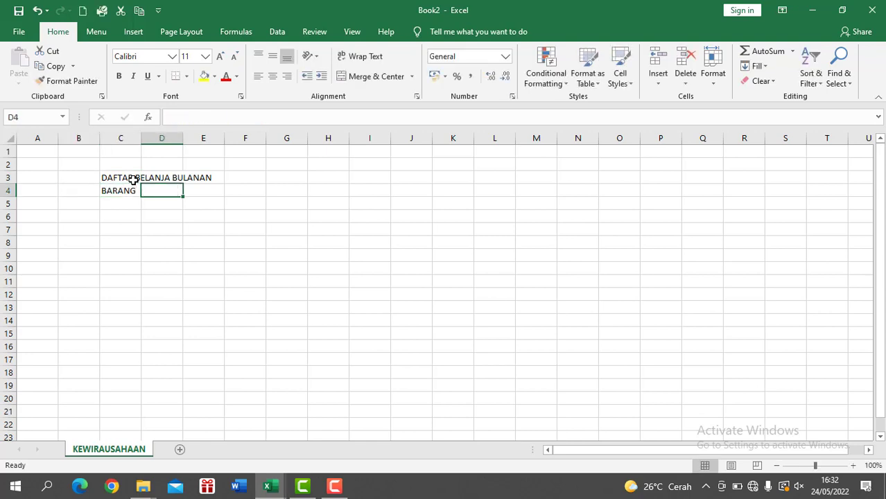
{"action": "type", "text": "UNIT"}
{"action": "key", "text": "Tab"}
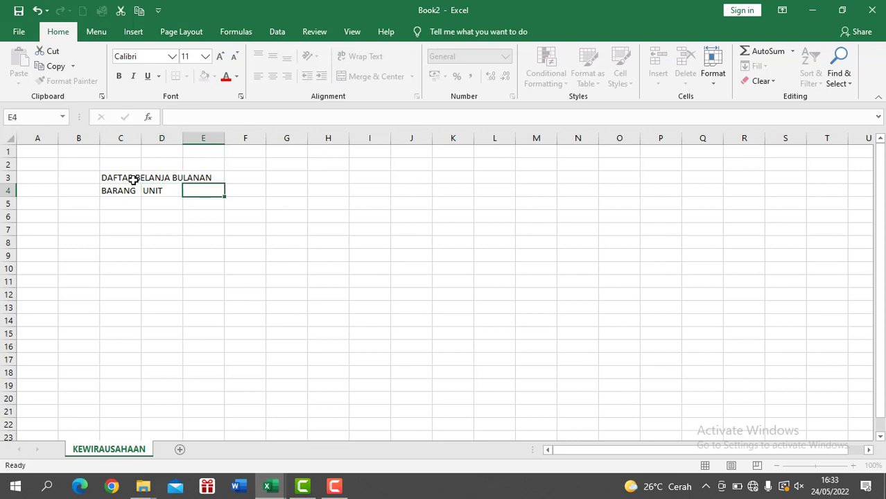
{"action": "type", "text": "HARGA"}
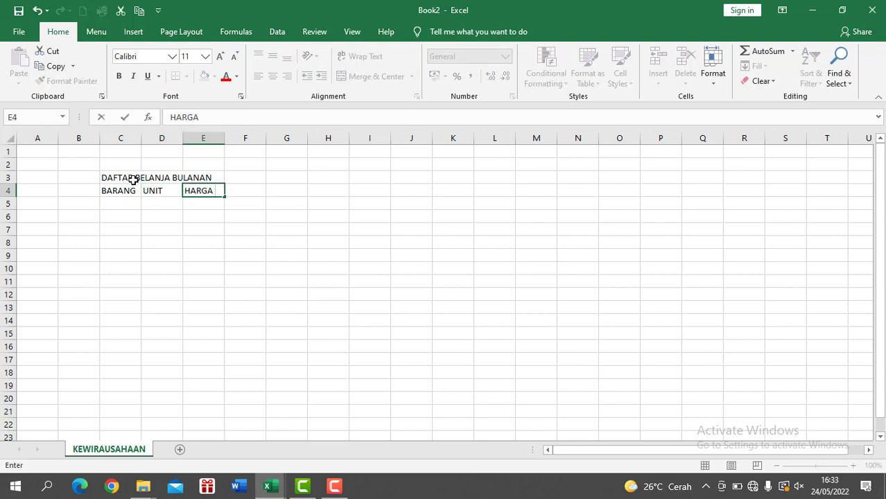
{"action": "type", "text": " SATUAN"}
{"action": "key", "text": "Tab"}
{"action": "type", "text": "JUMLAH"}
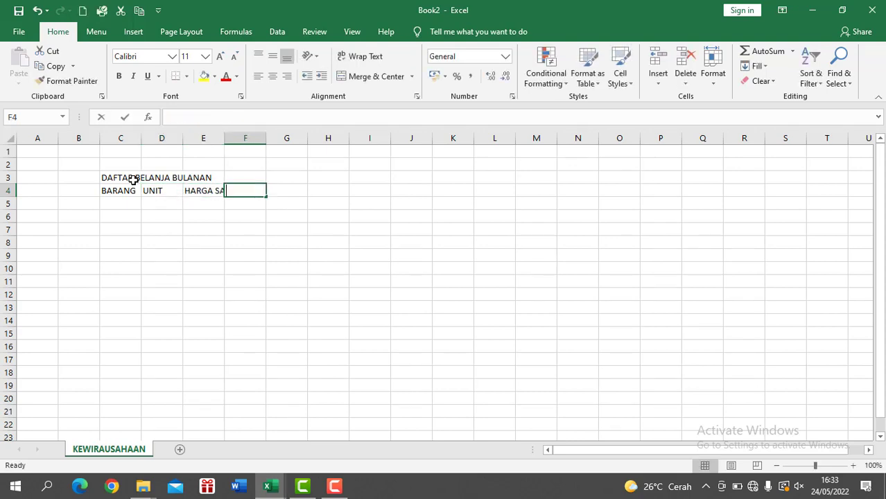
{"action": "key", "text": "Tab"}
{"action": "key", "text": "Return"}
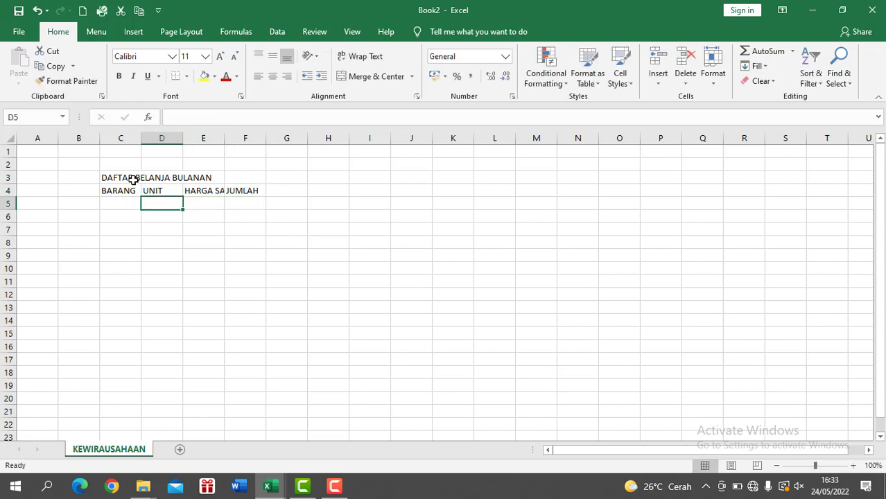
Enter the items BERAS, AIR GALON and MINYAK TANAH in cells C5 to C7 under BARANG
{"action": "type", "text": "BERAS"}
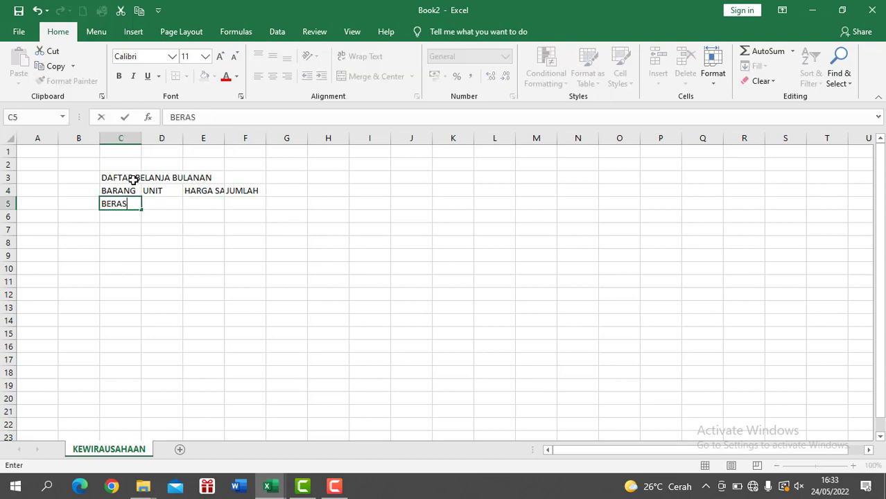
{"action": "key", "text": "Return"}
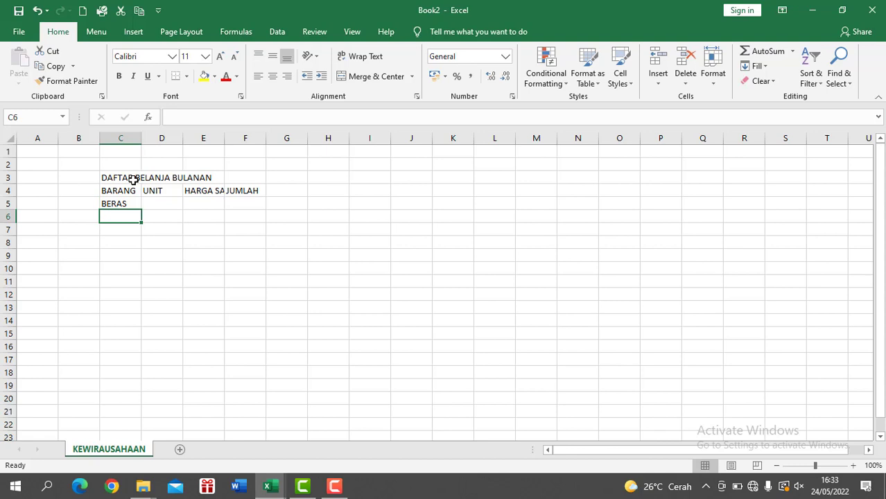
{"action": "type", "text": "AIR GALON"}
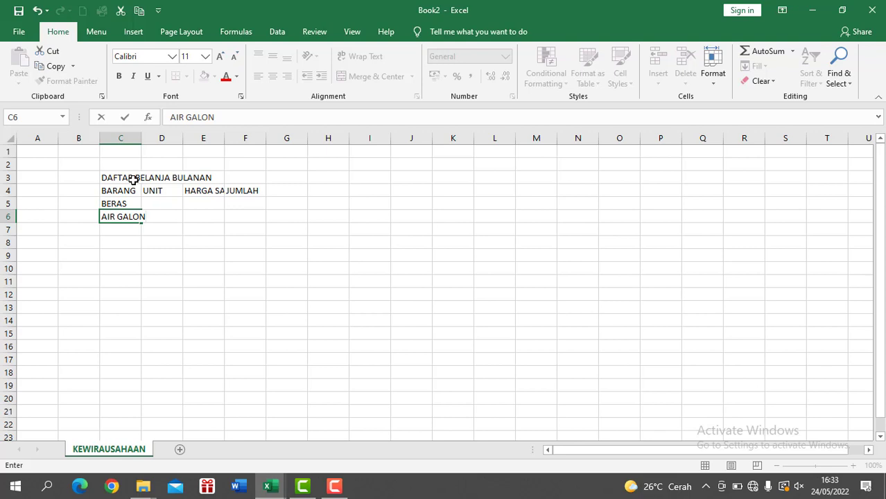
{"action": "key", "text": "Return"}
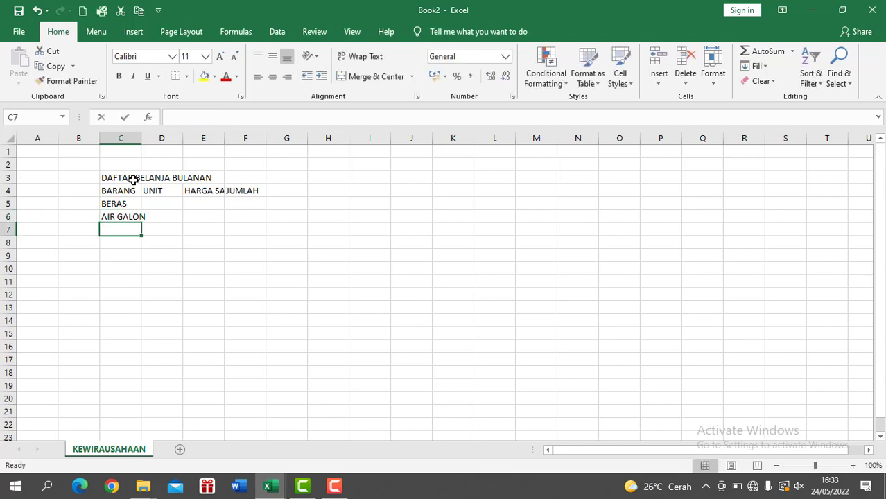
{"action": "type", "text": "MINYAK "}
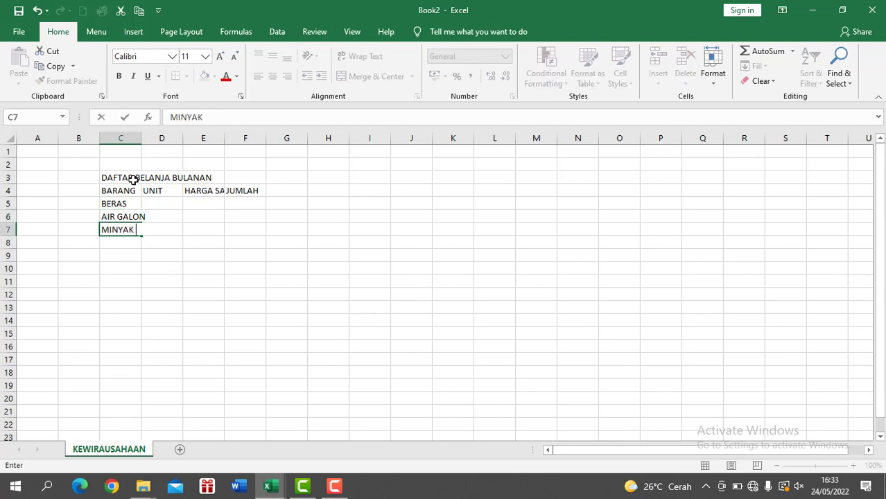
{"action": "type", "text": "TANAH"}
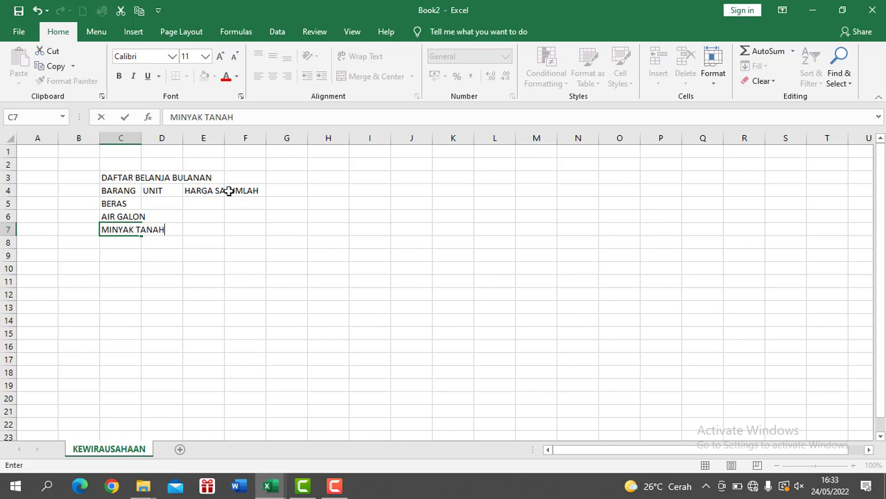
Enter the unit quantities 10, 3 and 5 in cells D5 to D7
{"action": "left_click", "coordinate": [167, 201]}
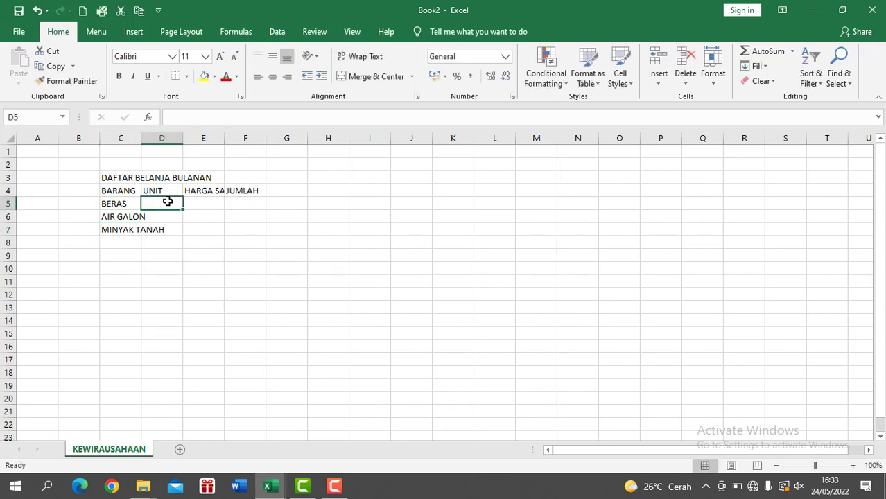
{"action": "type", "text": "10"}
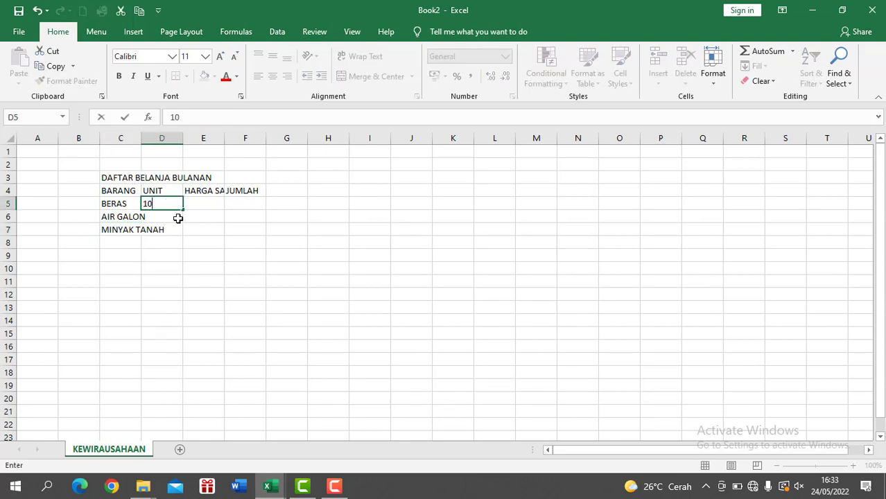
{"action": "left_click", "coordinate": [178, 217]}
{"action": "type", "text": "3"}
{"action": "left_click", "coordinate": [175, 231]}
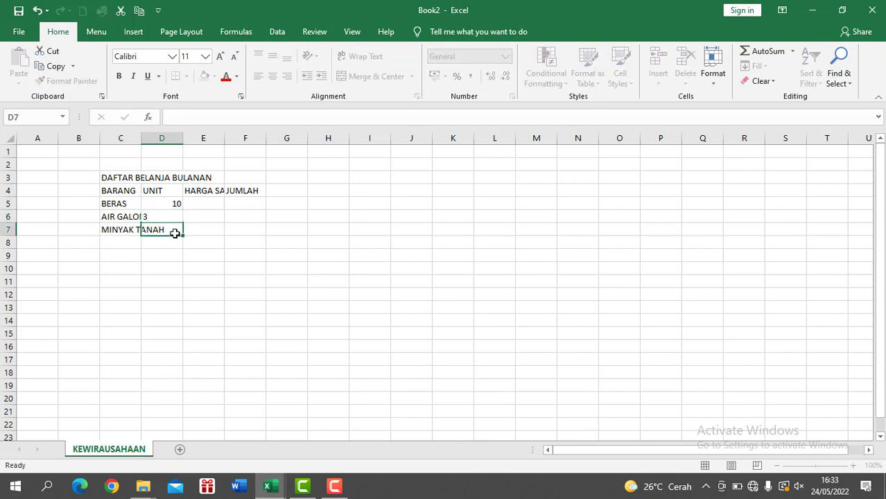
{"action": "type", "text": "5"}
Enter the unit prices 11000, 5000 and 4000 in cells E5 to E7
{"action": "left_click", "coordinate": [199, 201]}
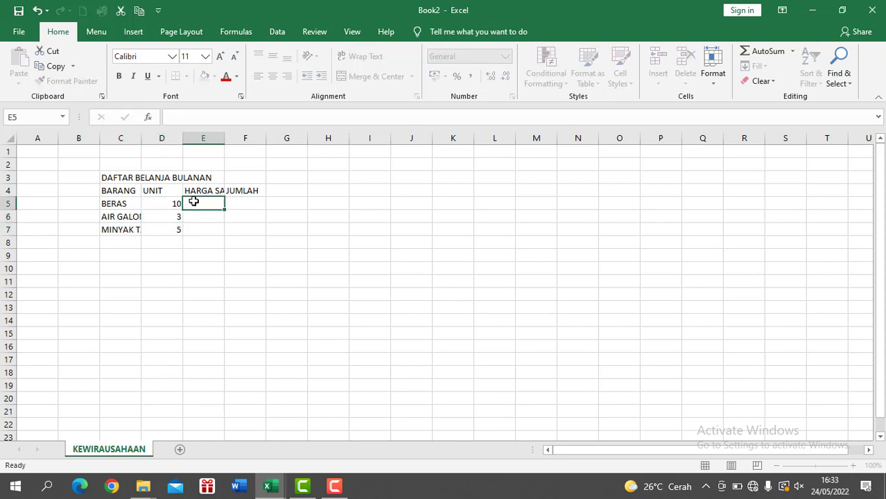
{"action": "type", "text": "11000"}
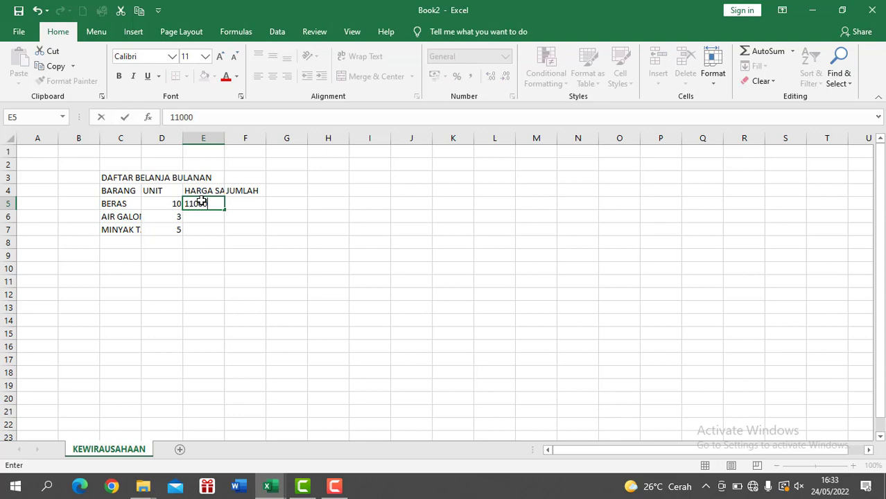
{"action": "left_click", "coordinate": [201, 215]}
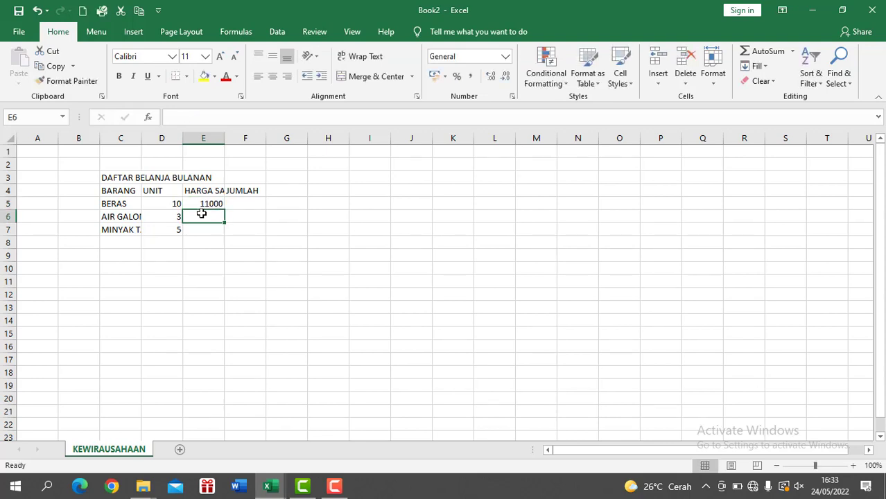
{"action": "type", "text": "5000"}
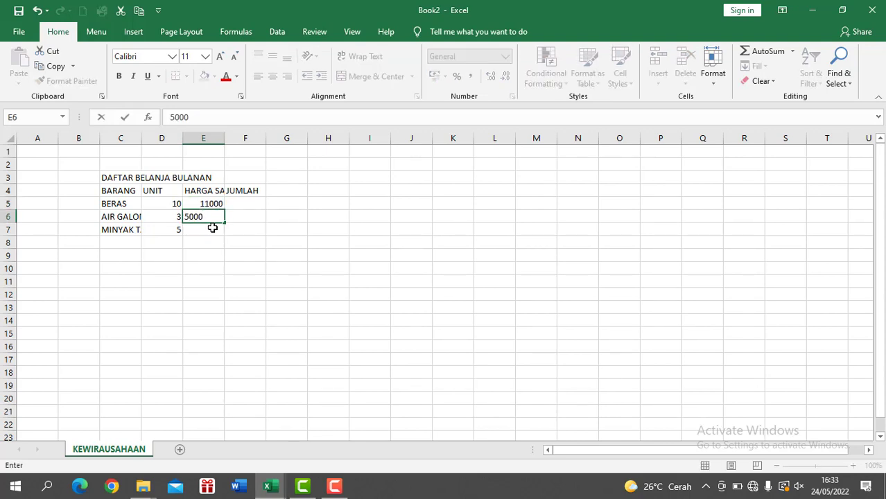
{"action": "left_click", "coordinate": [212, 228]}
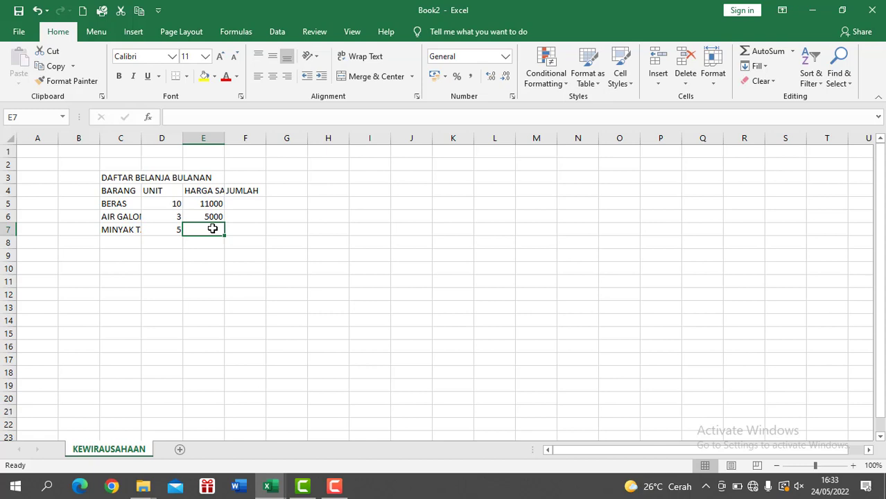
{"action": "type", "text": "4000"}
{"action": "left_click", "coordinate": [264, 252]}
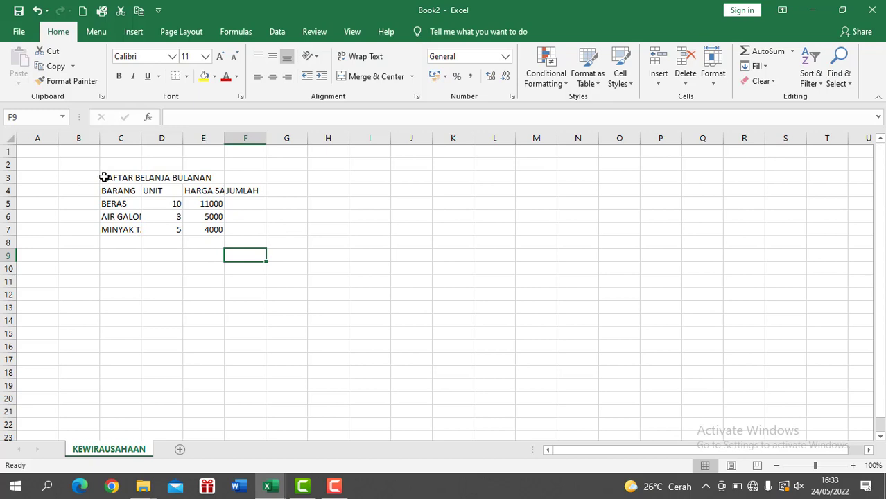
Apply all borders to the shopping list table in the range C3 to F7
{"action": "left_click_drag", "start_coordinate": [104, 177], "coordinate": [253, 226]}
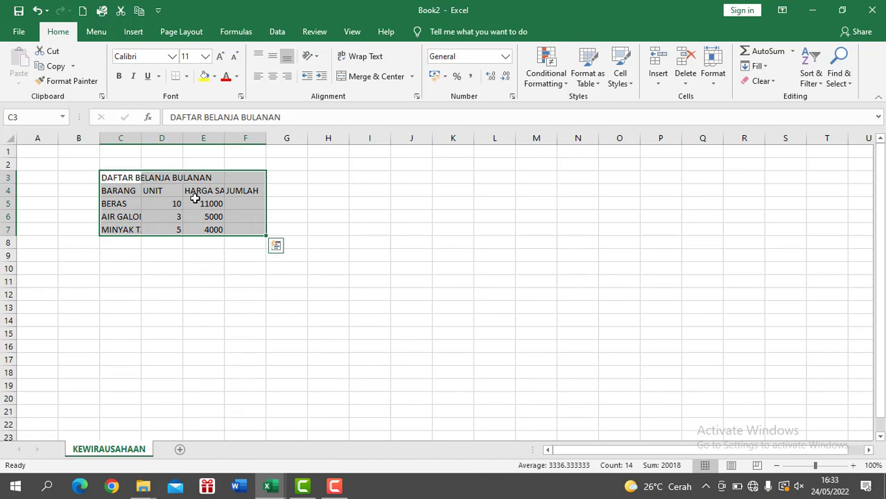
{"action": "left_click", "coordinate": [186, 76]}
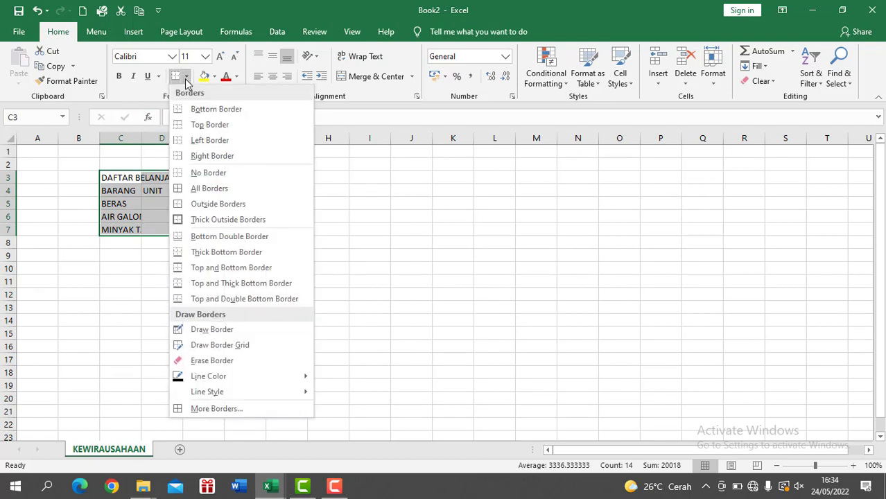
{"action": "left_click", "coordinate": [194, 190]}
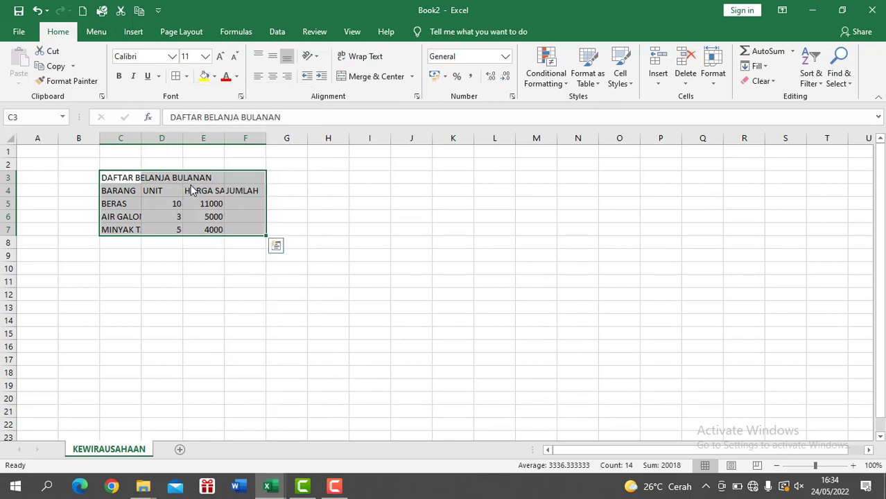
Merge and center the title DAFTAR BELANJA BULANAN across cells C3 to F3
{"action": "left_click_drag", "start_coordinate": [236, 175], "coordinate": [120, 177]}
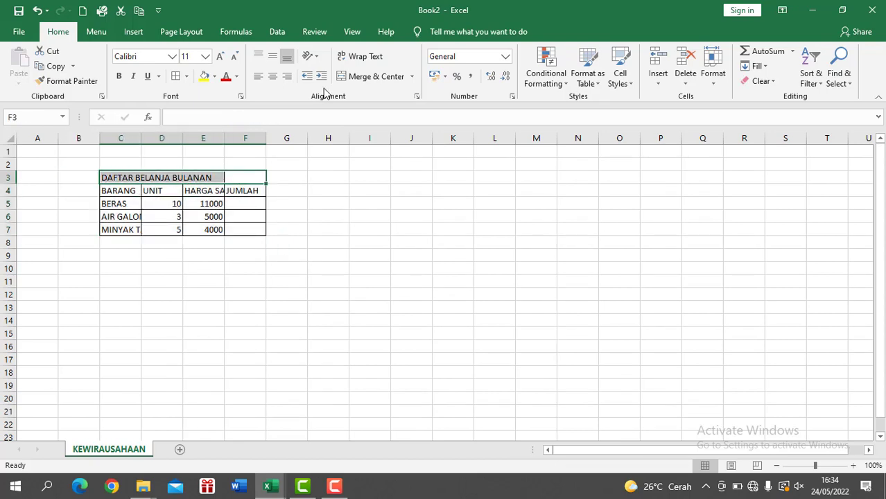
{"action": "left_click", "coordinate": [369, 77]}
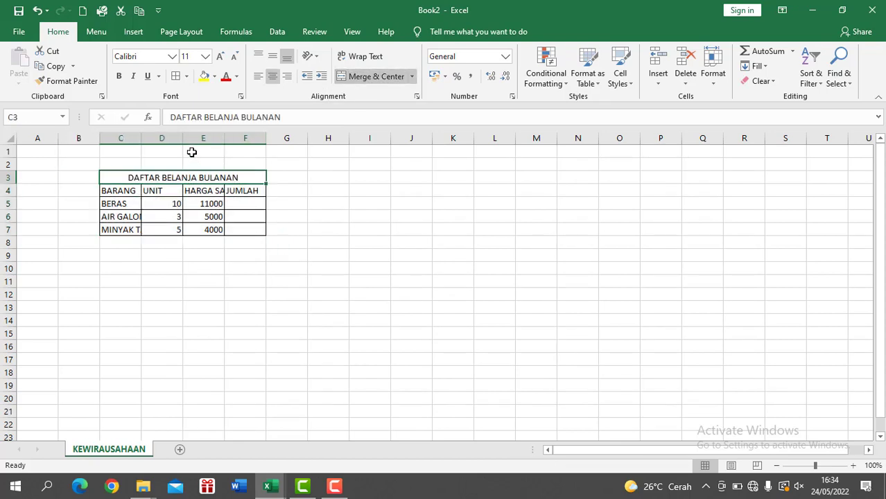
{"action": "left_click", "coordinate": [233, 151]}
{"action": "left_click", "coordinate": [127, 178]}
{"action": "left_click", "coordinate": [313, 215]}
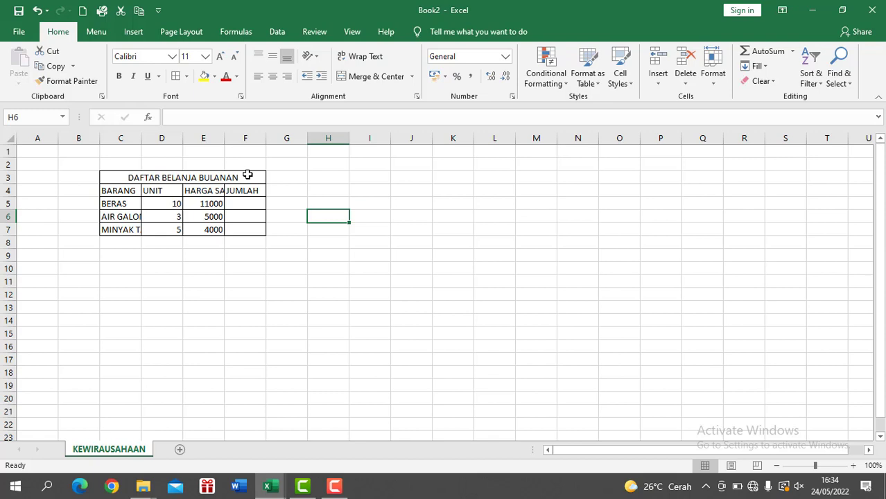
Fill the merged title cell DAFTAR BELANJA BULANAN with yellow
{"action": "left_click", "coordinate": [248, 175]}
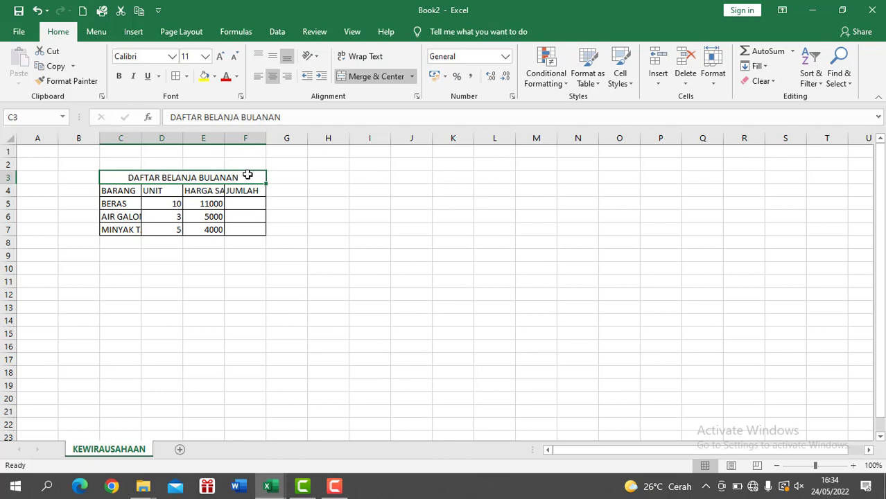
{"action": "left_click", "coordinate": [204, 77]}
{"action": "left_click", "coordinate": [276, 193]}
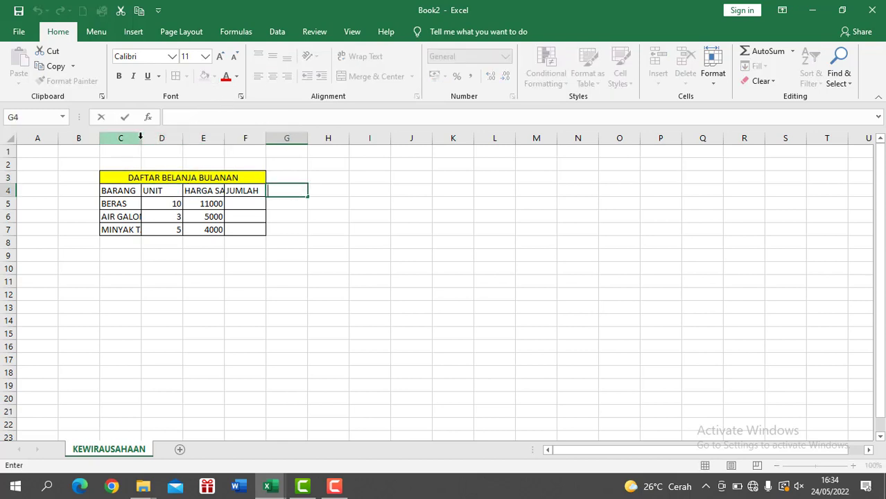
Widen columns C and E so that MINYAK TANAH and HARGA SATUAN fit fully in their cells
{"action": "left_click", "coordinate": [138, 176]}
{"action": "left_click_drag", "start_coordinate": [140, 139], "coordinate": [166, 140]}
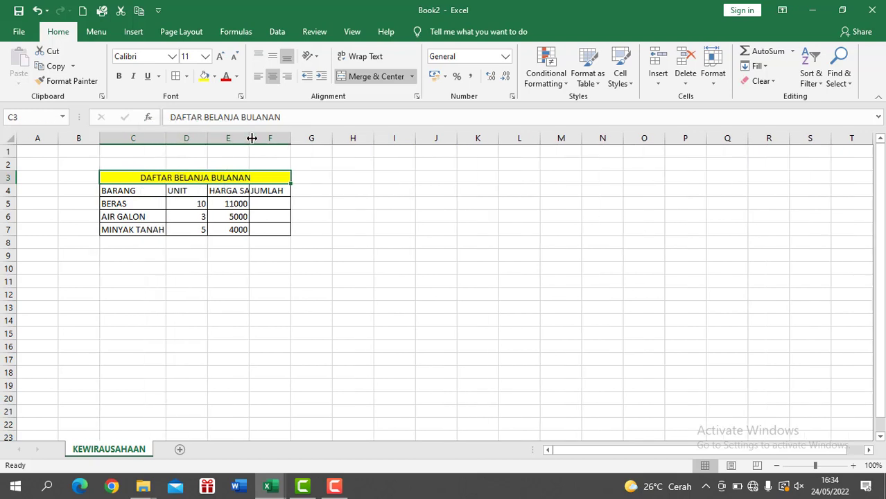
{"action": "left_click_drag", "start_coordinate": [250, 138], "coordinate": [289, 138]}
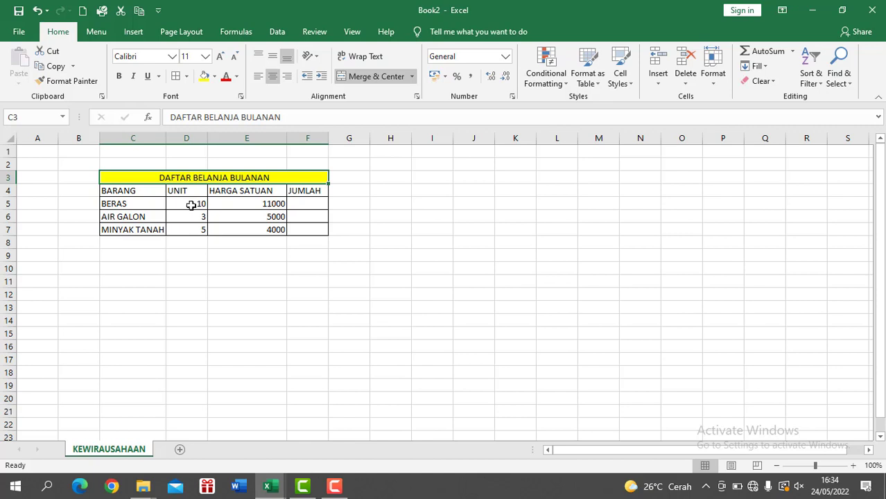
Calculate the JUMLAH in F5 with the formula =D5*E5 and fill it down to F7
{"action": "left_click", "coordinate": [310, 203]}
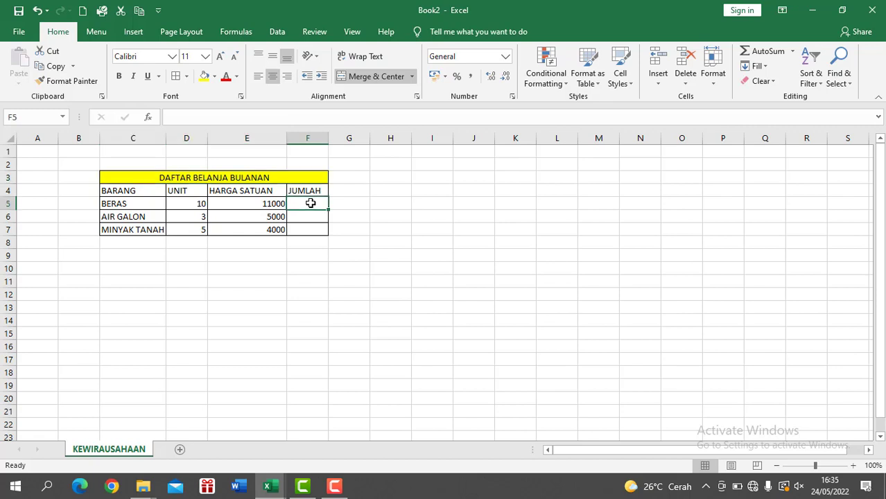
{"action": "type", "text": "="}
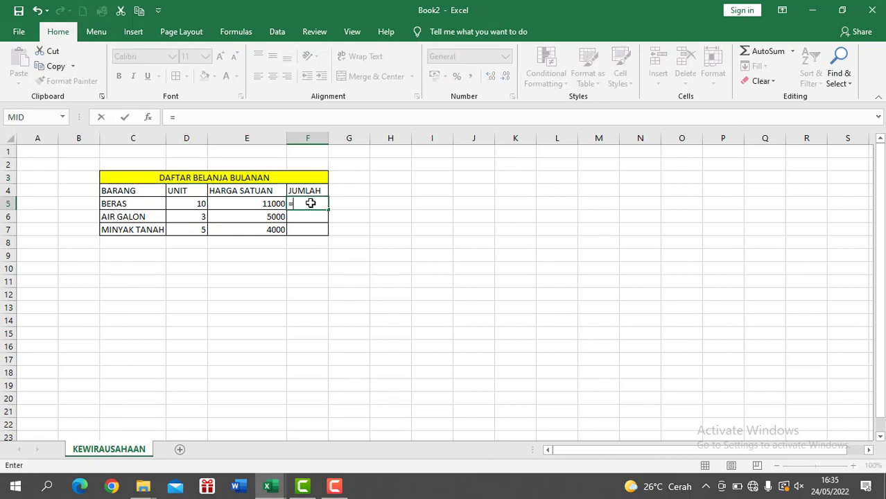
{"action": "left_click", "coordinate": [192, 203]}
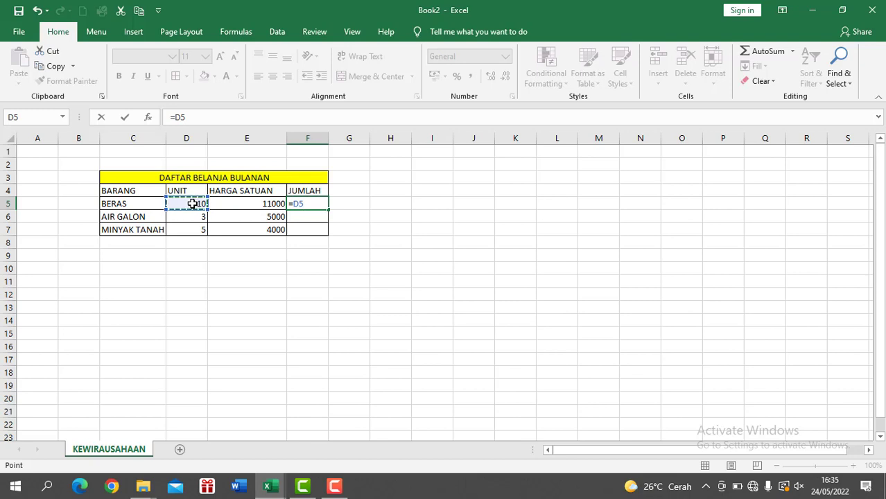
{"action": "type", "text": "*"}
{"action": "left_click", "coordinate": [251, 201]}
{"action": "key", "text": "Return"}
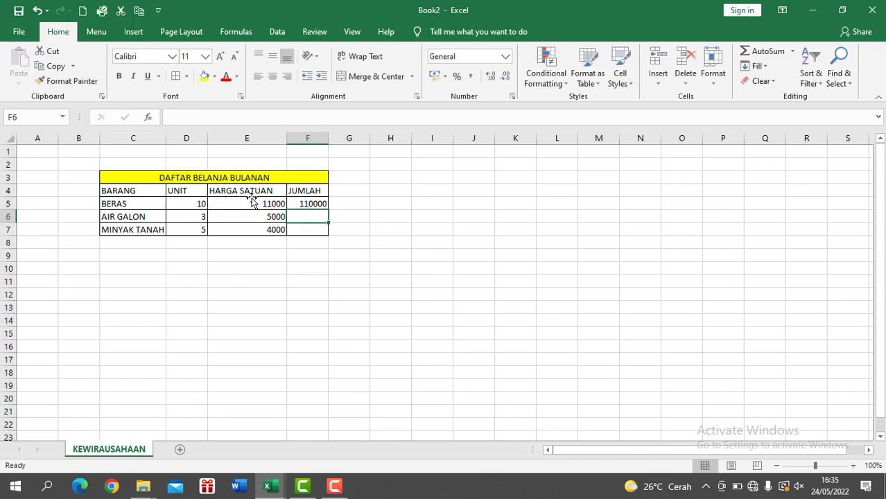
{"action": "left_click", "coordinate": [309, 202]}
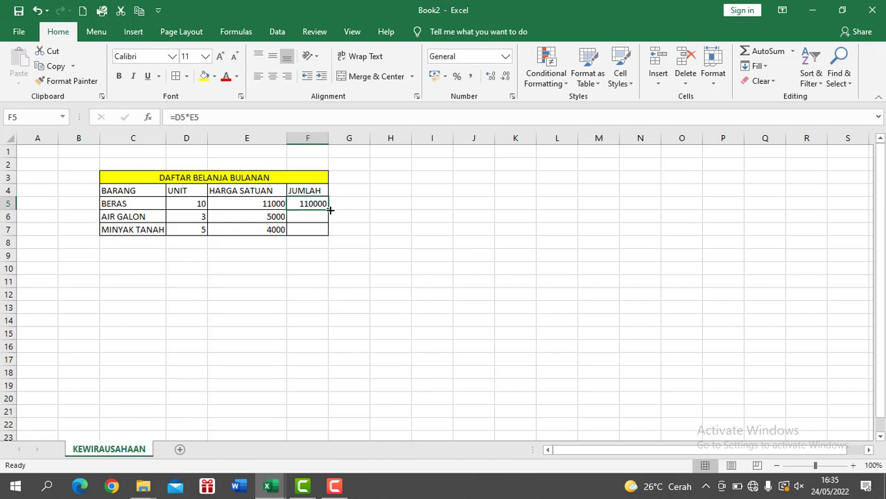
{"action": "left_click_drag", "start_coordinate": [328, 209], "coordinate": [329, 235]}
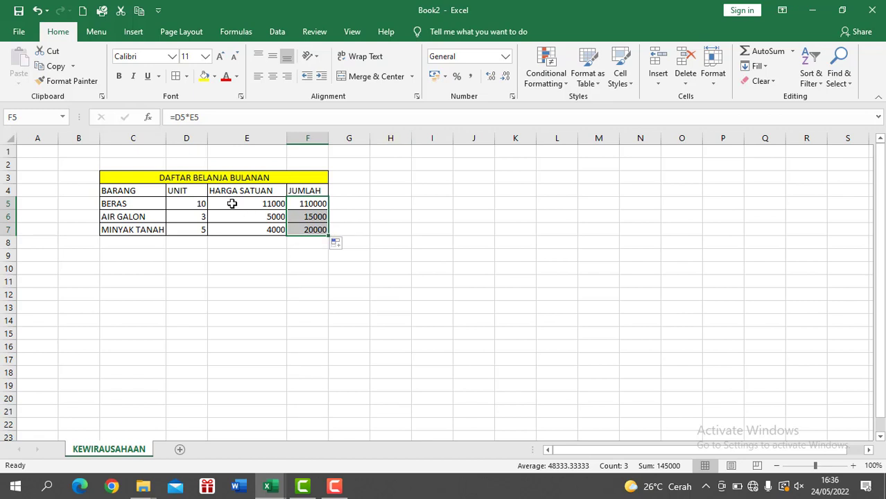
Format the amounts in E5 to F7 as Accounting with the Rp symbol and 0 decimal places
{"action": "left_click_drag", "start_coordinate": [233, 203], "coordinate": [296, 225]}
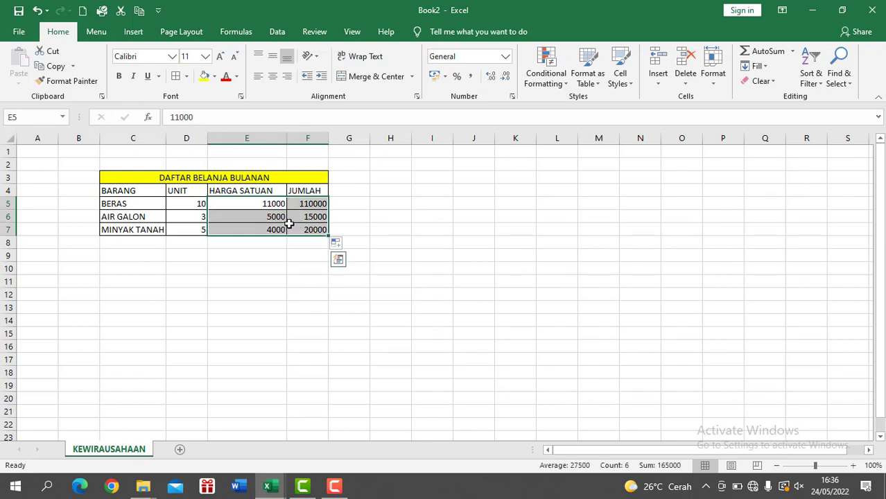
{"action": "left_click", "coordinate": [415, 95]}
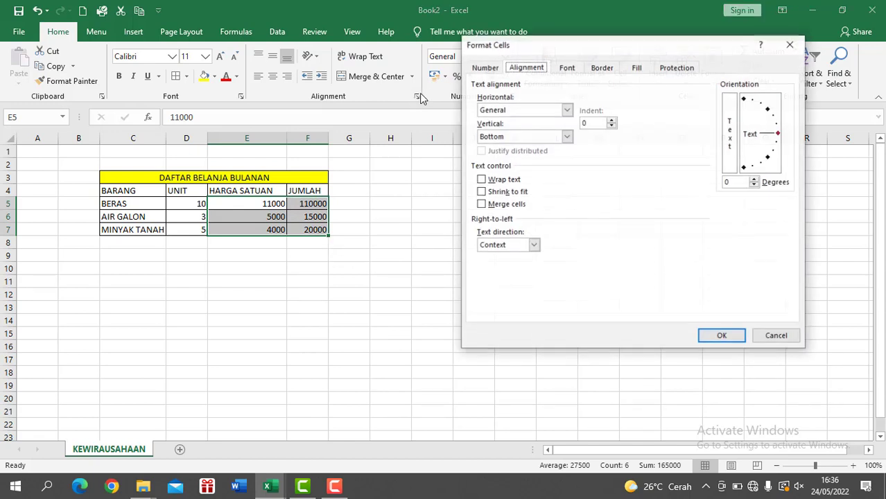
{"action": "left_click", "coordinate": [491, 67]}
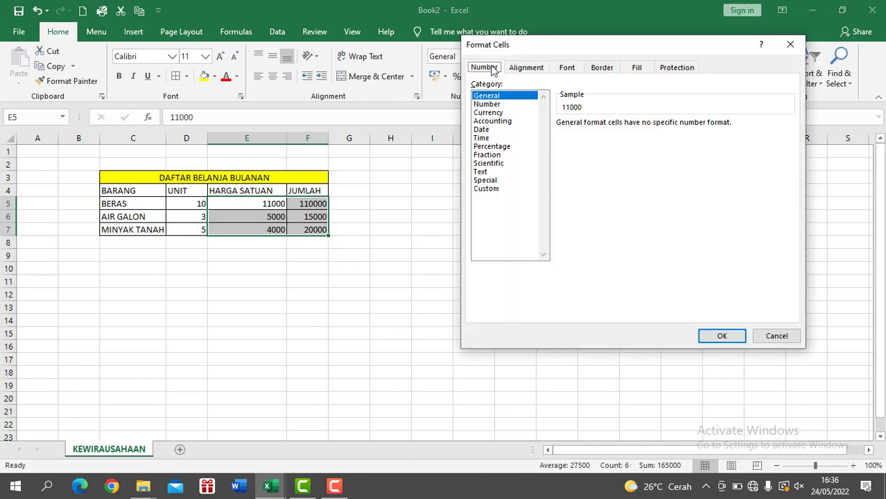
{"action": "left_click", "coordinate": [507, 122]}
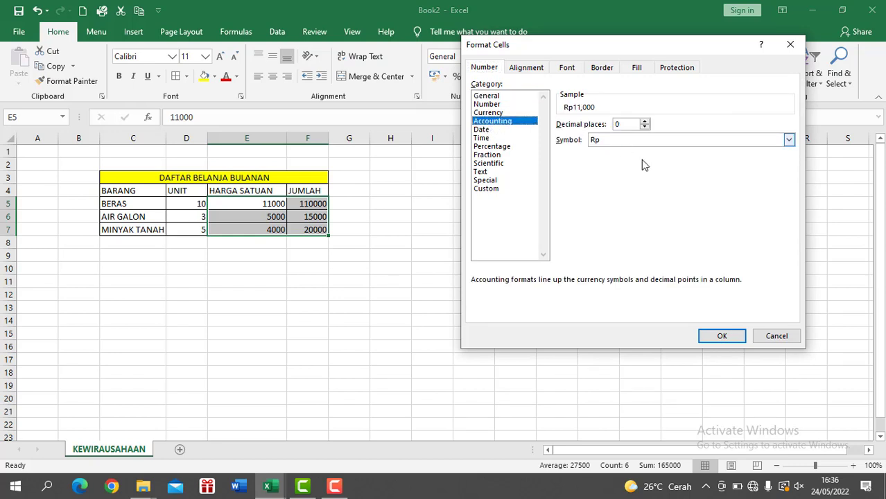
{"action": "left_click", "coordinate": [722, 338]}
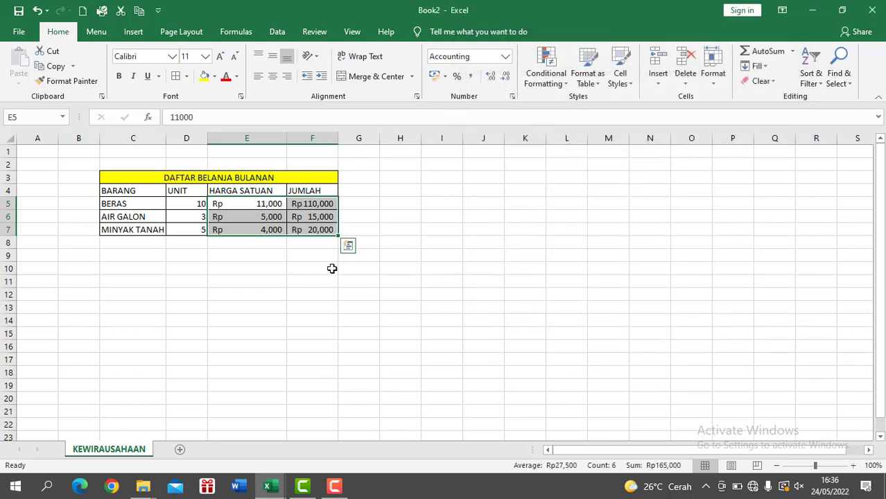
{"action": "left_click", "coordinate": [329, 244]}
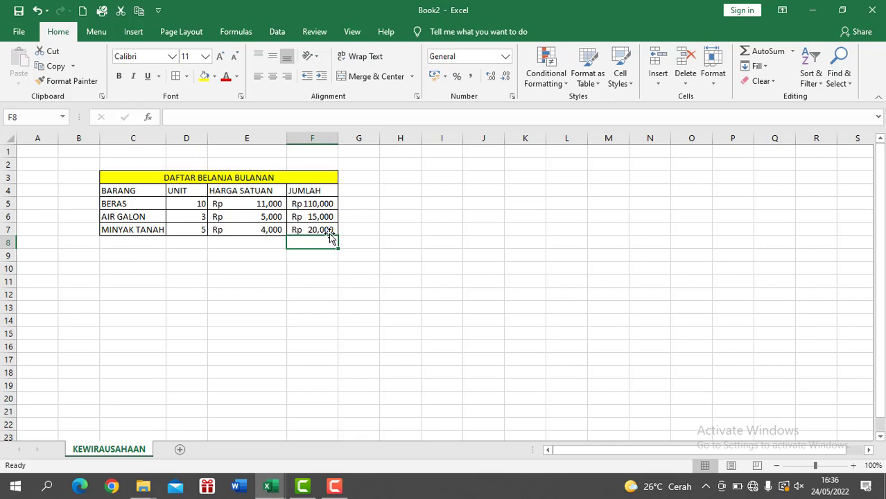